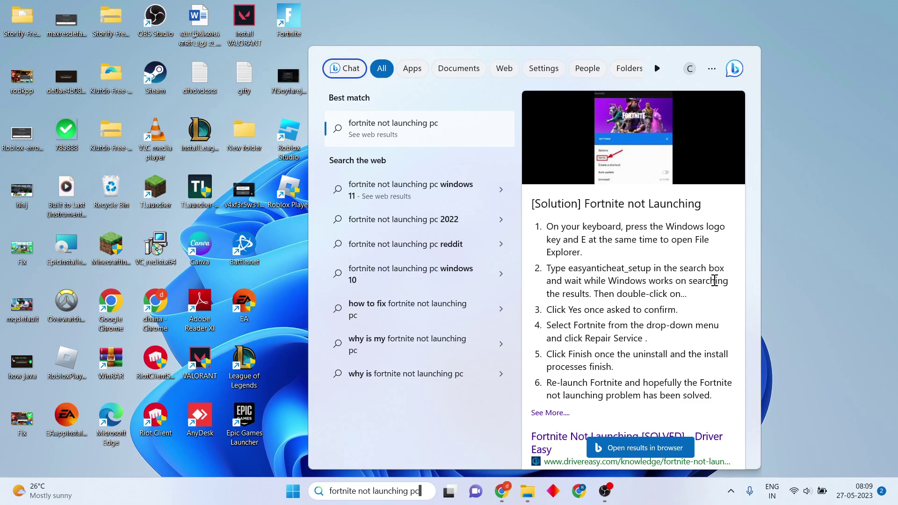
Step: Dismiss the 'fortnite not launching pc' web results and bring up File Explorer at This PC
left_click(809, 226)
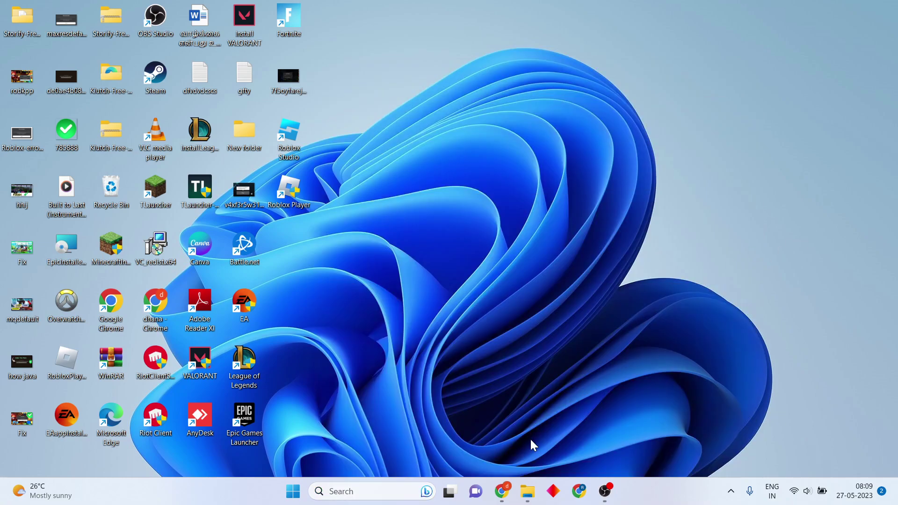
left_click(527, 491)
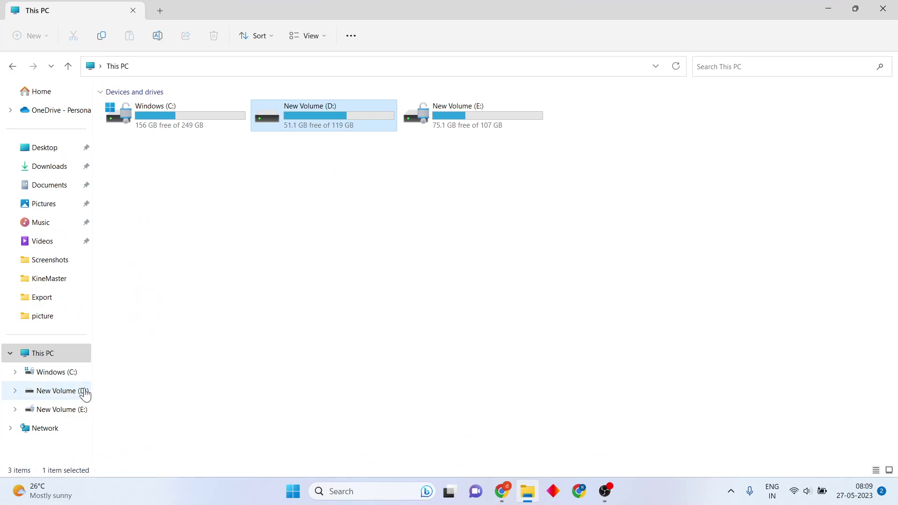
Step: Browse to D:\Fortnite\FortniteGame\Binaries\Win64 and select FortniteLauncher to show its actions
double_click(328, 122)
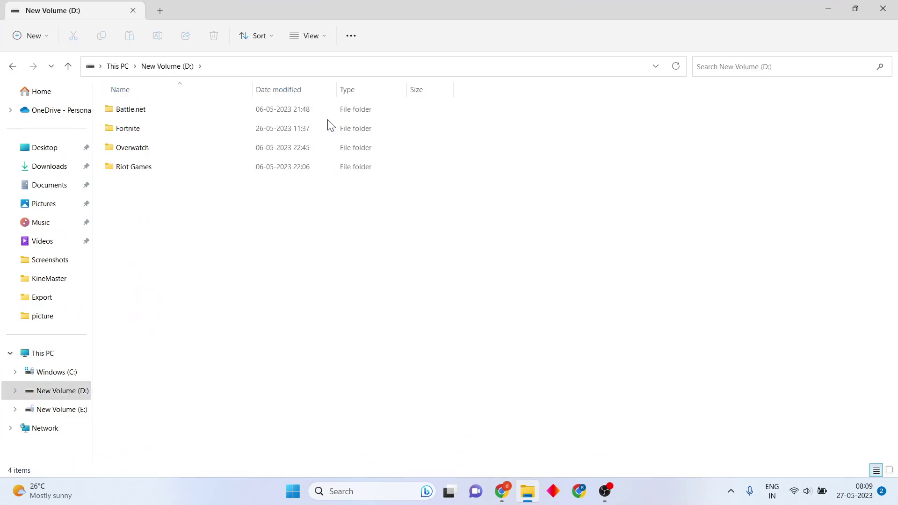
double_click(185, 128)
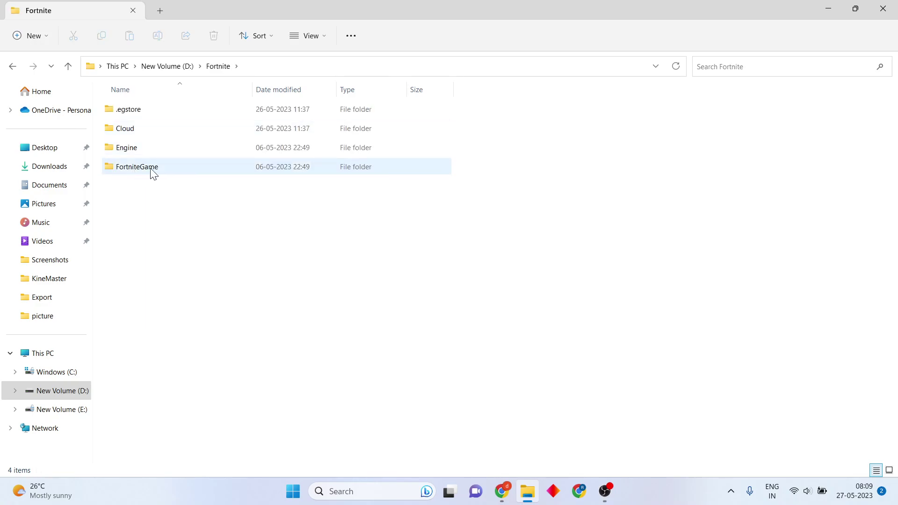
mouse_move(159, 169)
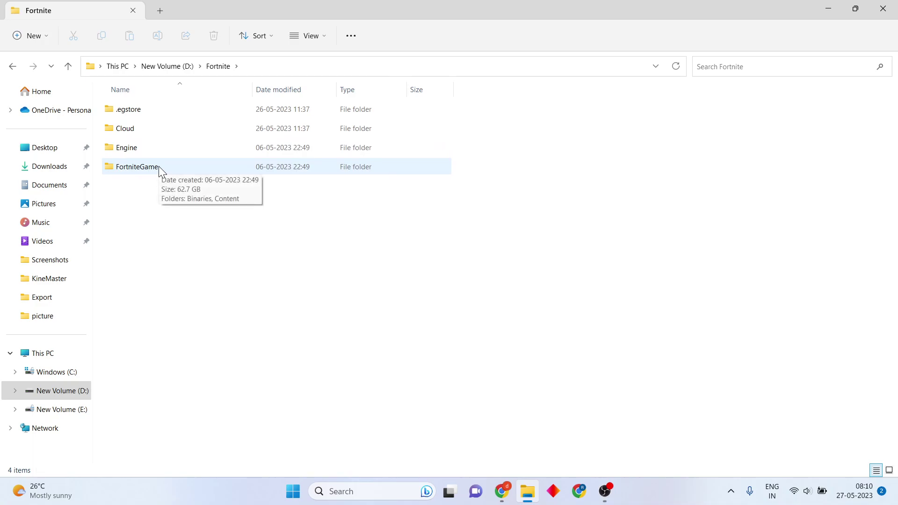
double_click(159, 167)
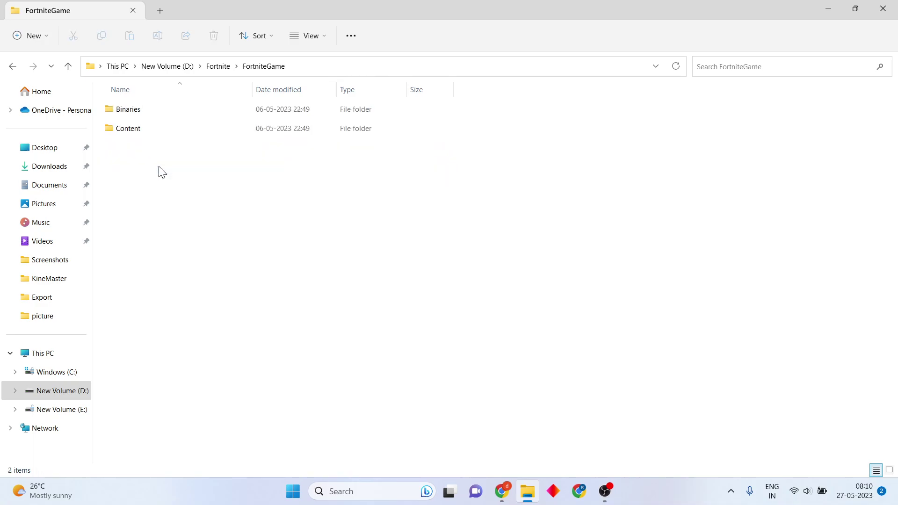
double_click(220, 107)
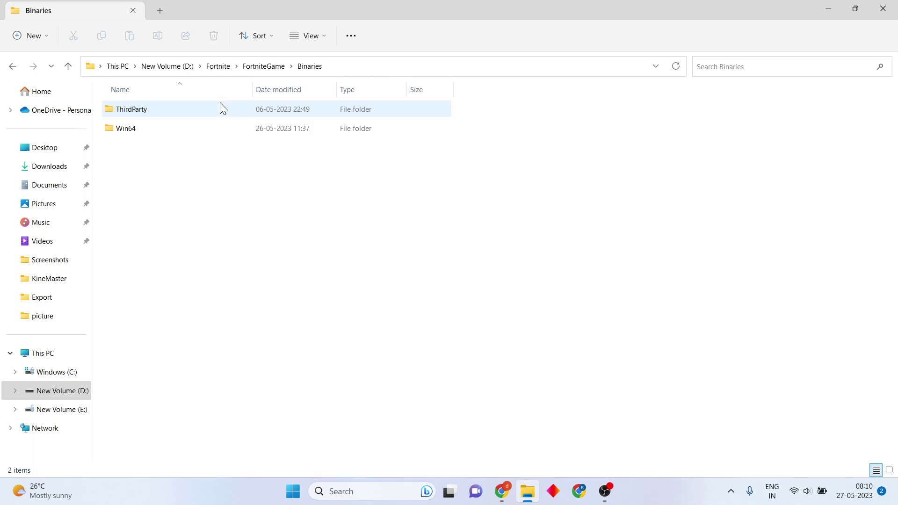
double_click(208, 133)
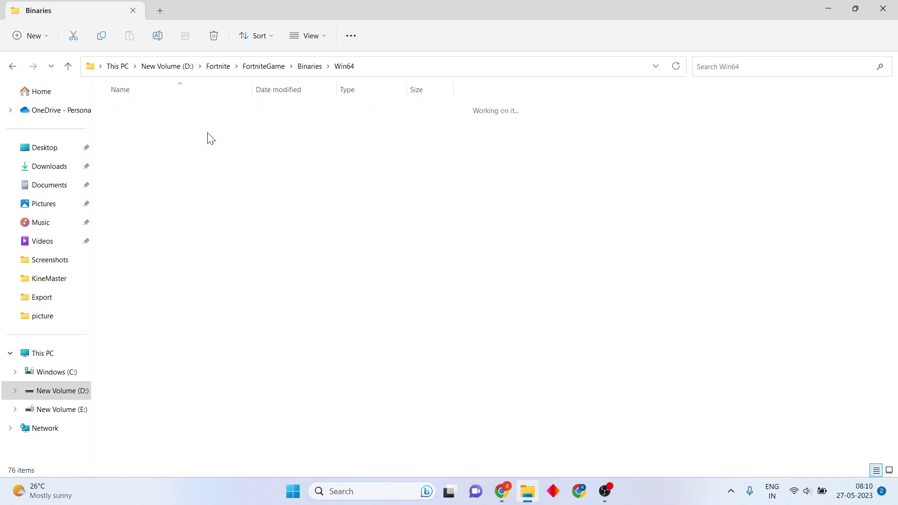
scroll(289, 264, "down", 5)
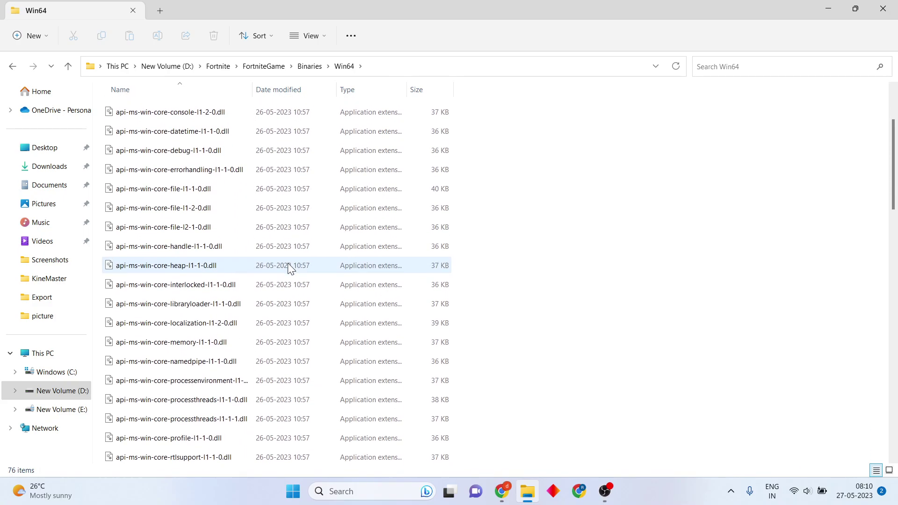
scroll(288, 263, "down", 13)
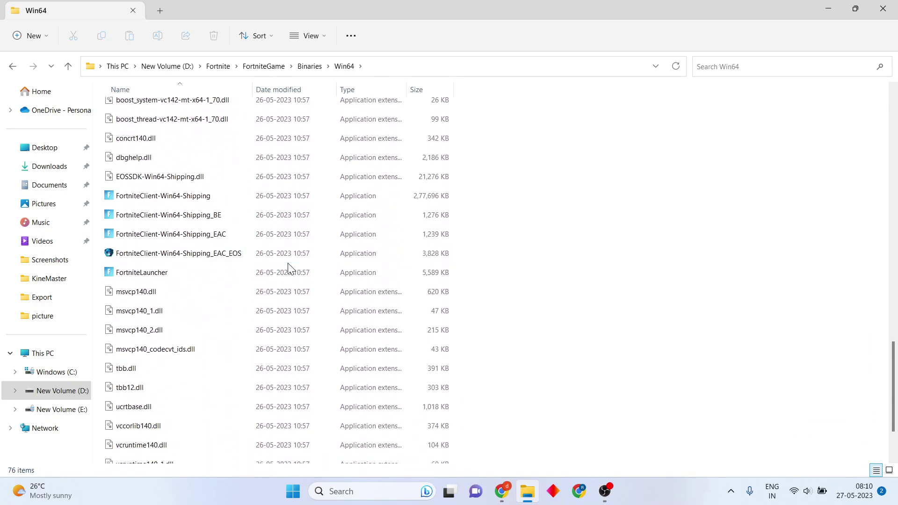
left_click(211, 271)
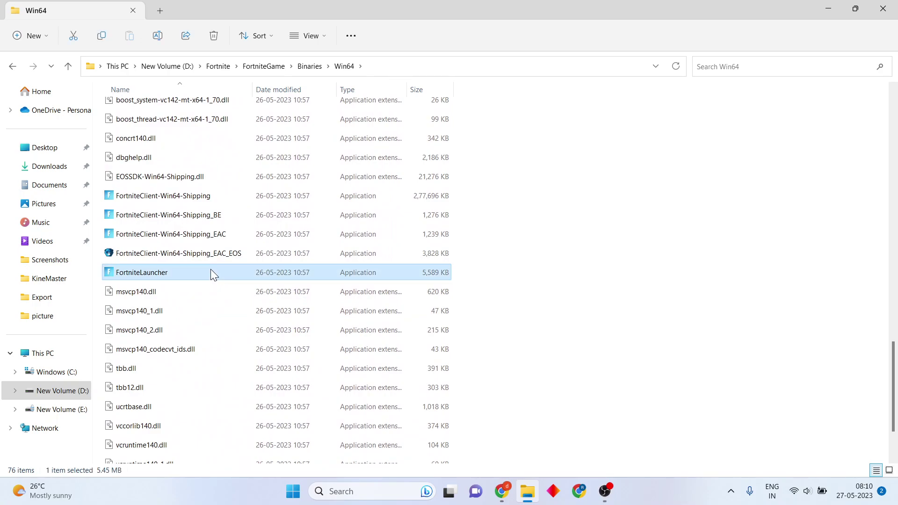
right_click(211, 271)
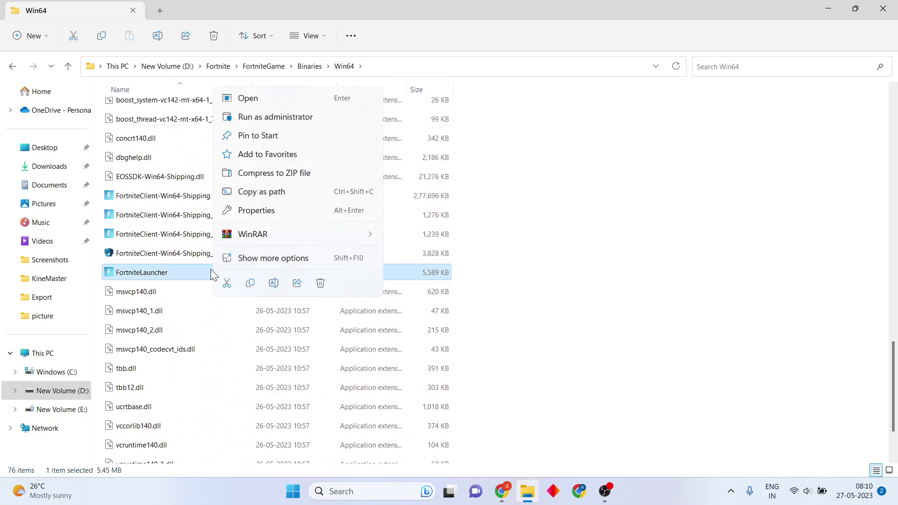
Step: Run FortniteLauncher in Windows 8 compatibility mode as administrator without fullscreen optimizations, then close Explorer
left_click(274, 210)
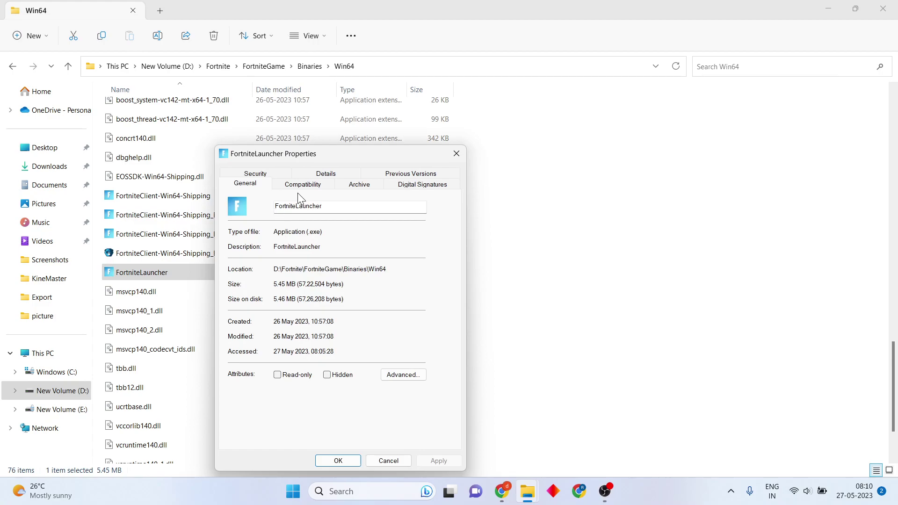
left_click(304, 186)
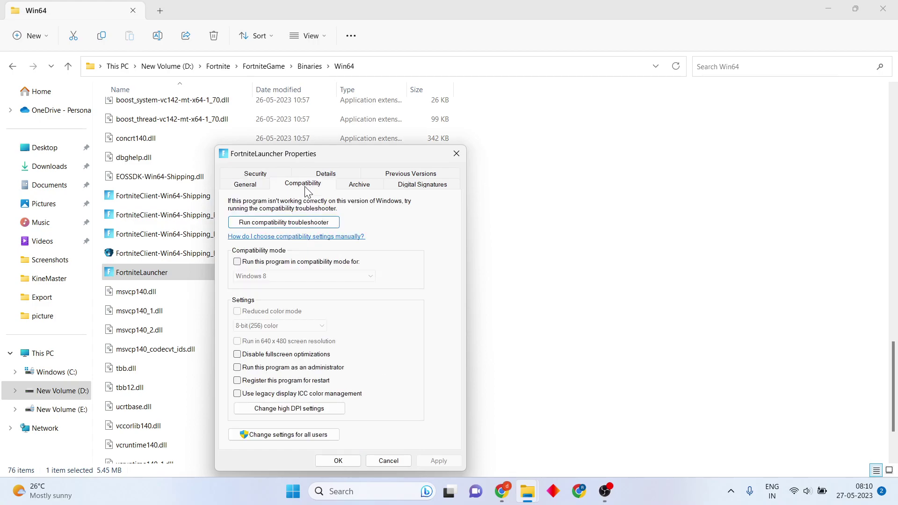
left_click(237, 262)
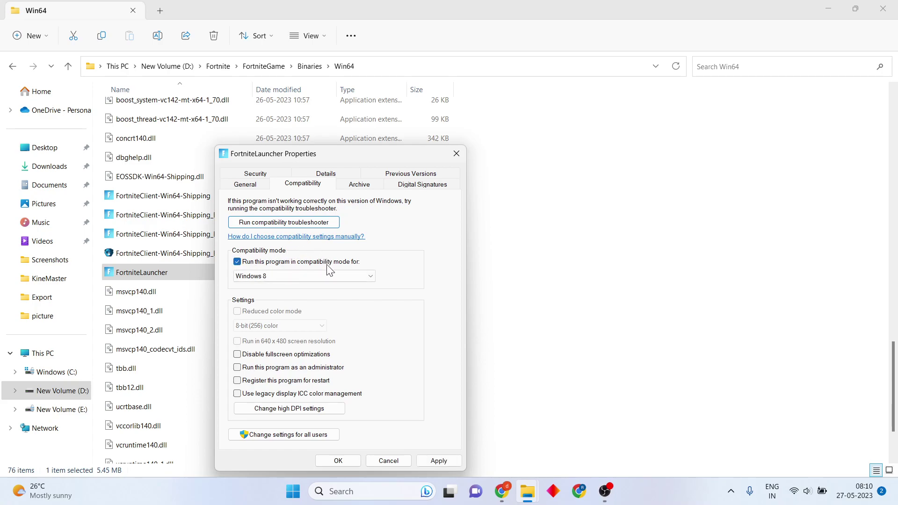
left_click(237, 368)
left_click(237, 355)
left_click(442, 461)
left_click(337, 461)
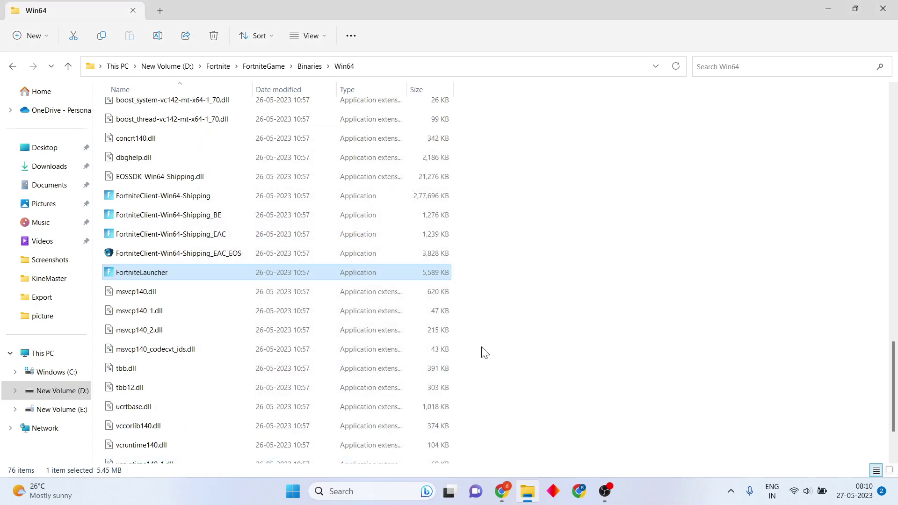
left_click(882, 9)
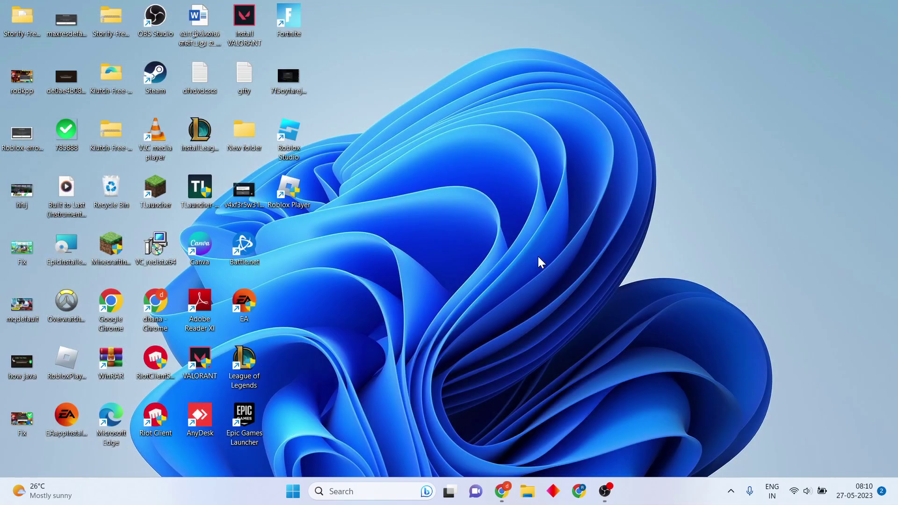
Step: Find Settings through Windows search and launch the Settings app
left_click(341, 492)
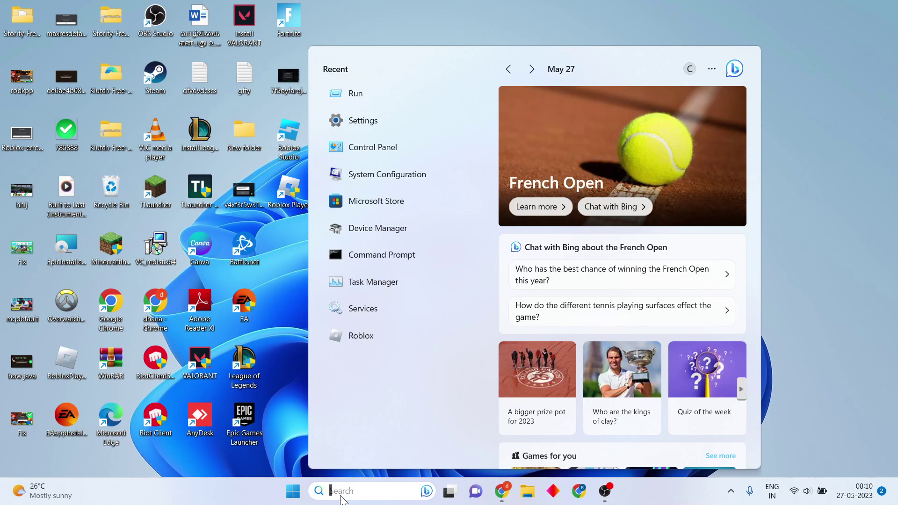
type("see")
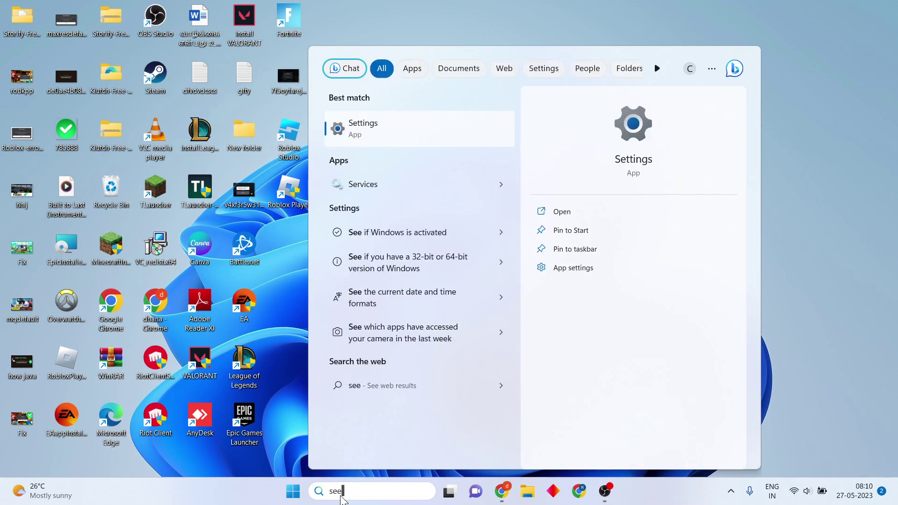
key("BackSpace")
type("ttin")
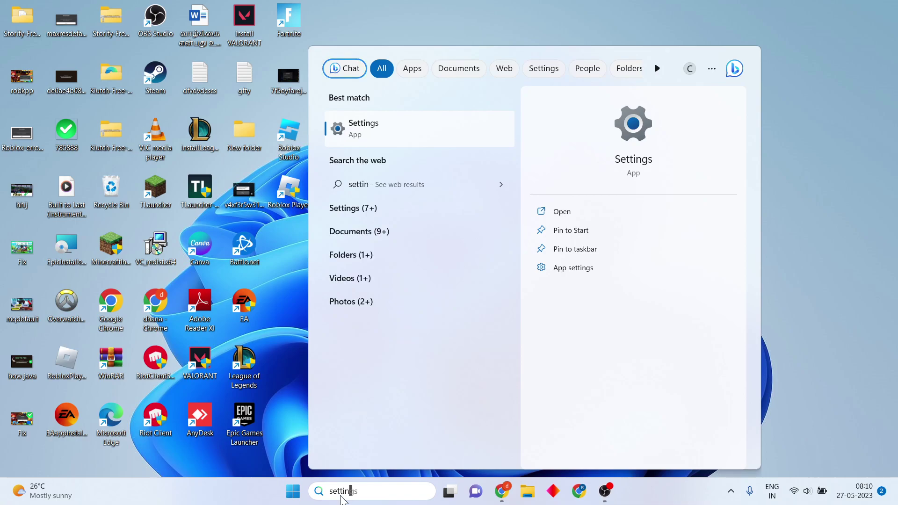
left_click(562, 212)
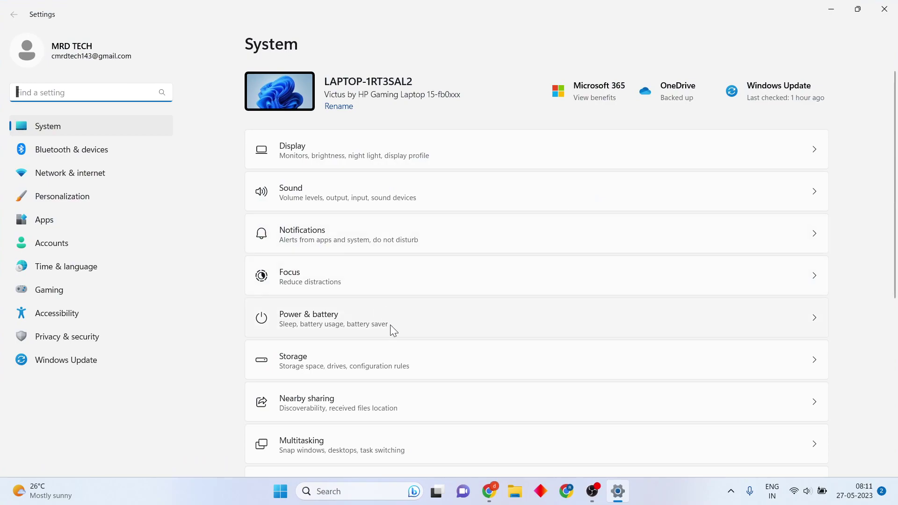
Step: Search Settings for 'windows' and go to the Windows Security page
scroll(392, 327, "down", 5)
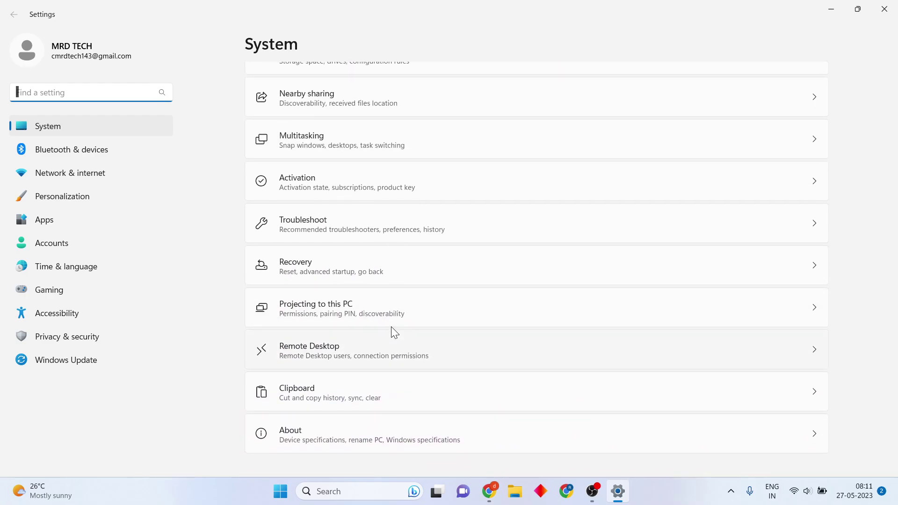
scroll(391, 326, "up", 3)
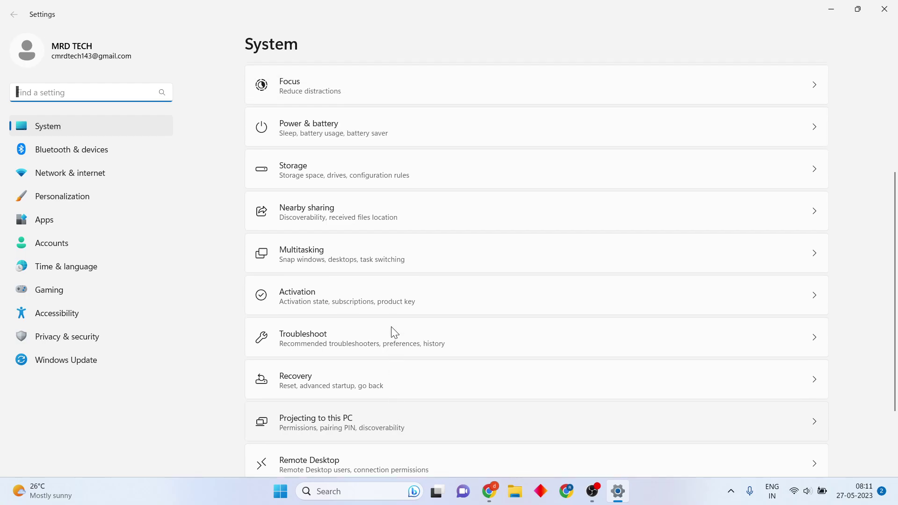
scroll(394, 332, "up", 2)
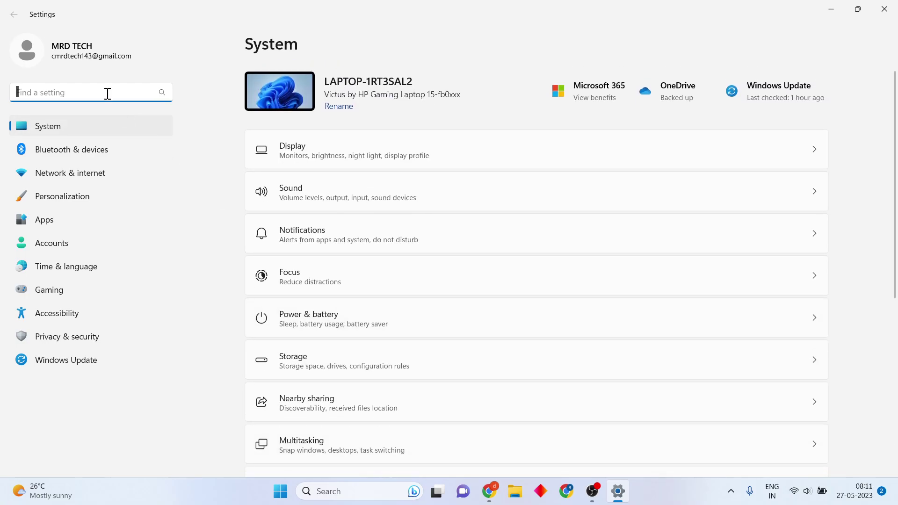
type("wi")
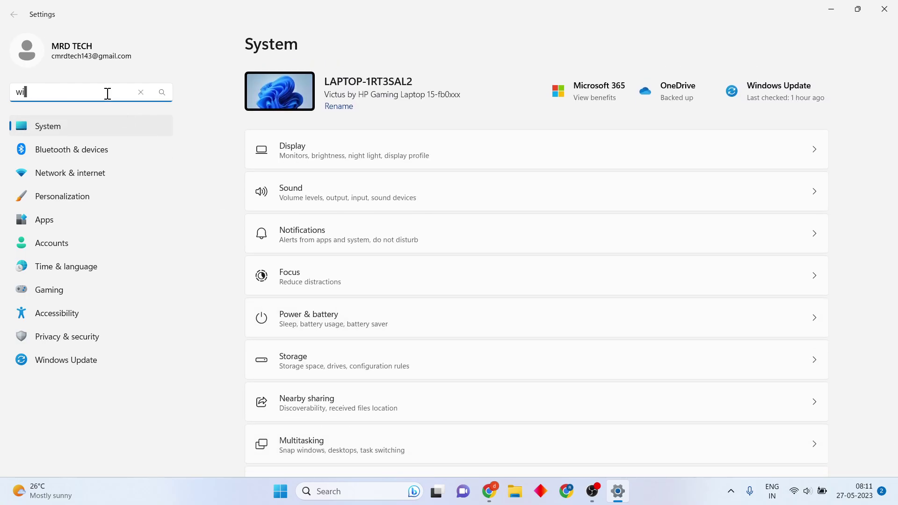
type("ndows")
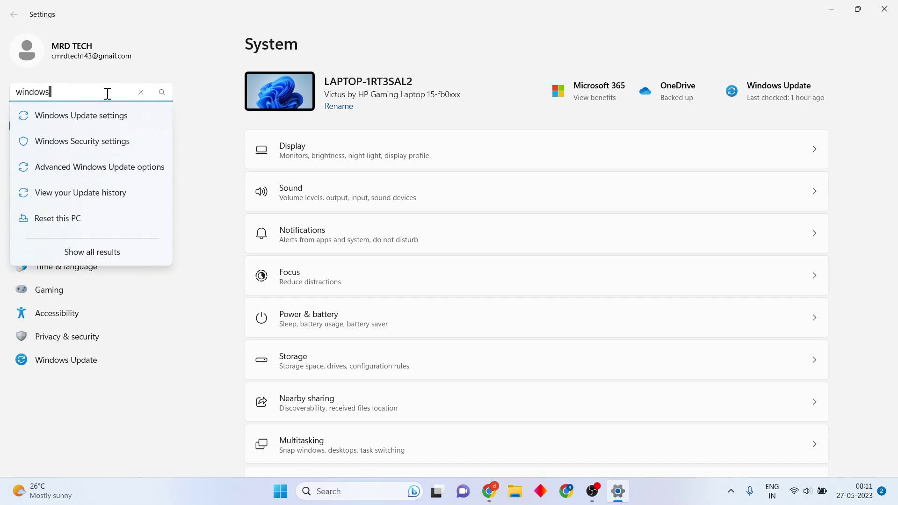
left_click(113, 143)
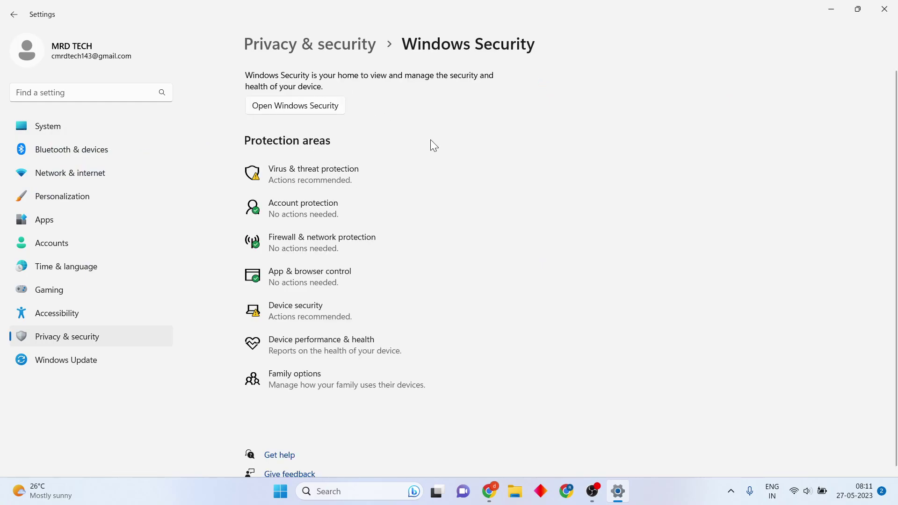
Step: Go to Virus & threat protection and its Manage settings page
left_click(285, 175)
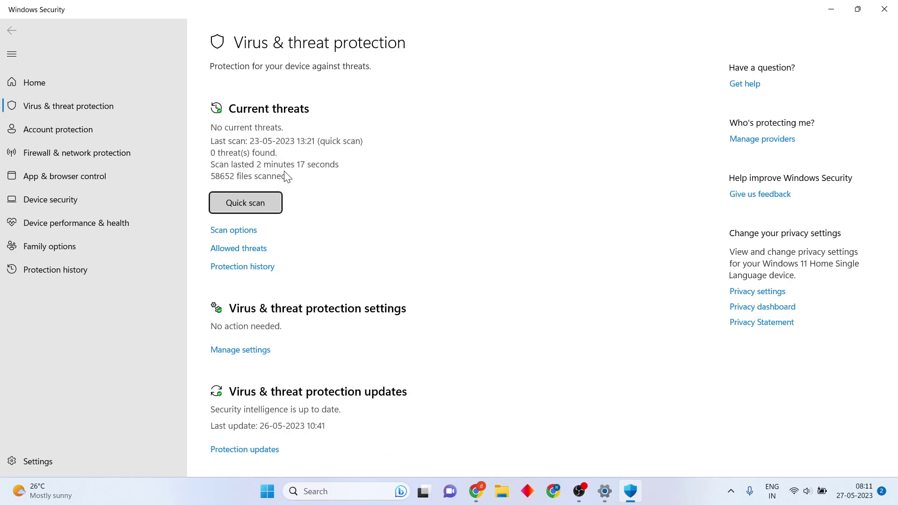
scroll(443, 251, "down", 2)
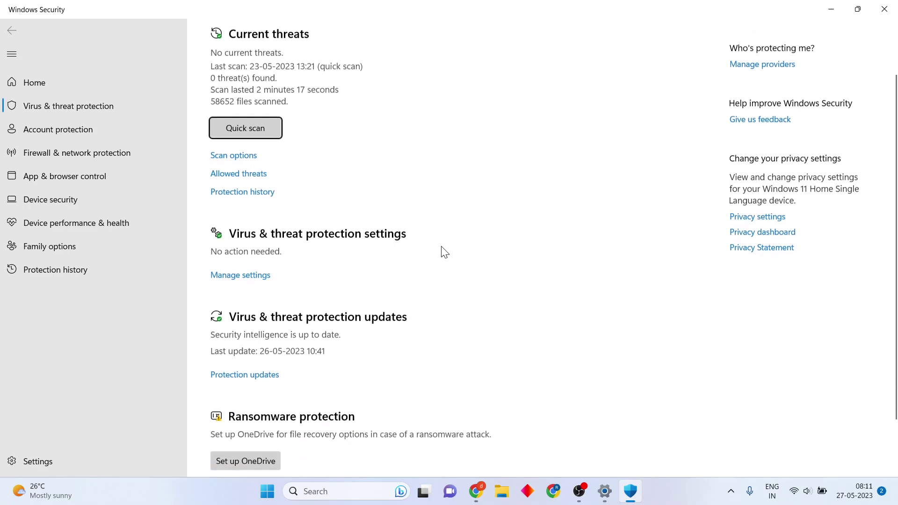
left_click(250, 280)
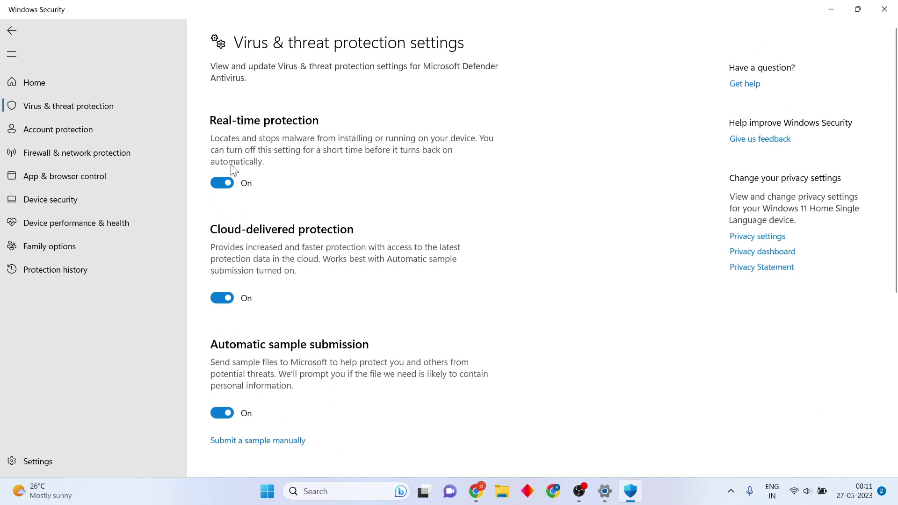
Step: Turn Real-time protection off (approving UAC) and back on, then go to Firewall & network protection
left_click(232, 184)
left_click(409, 342)
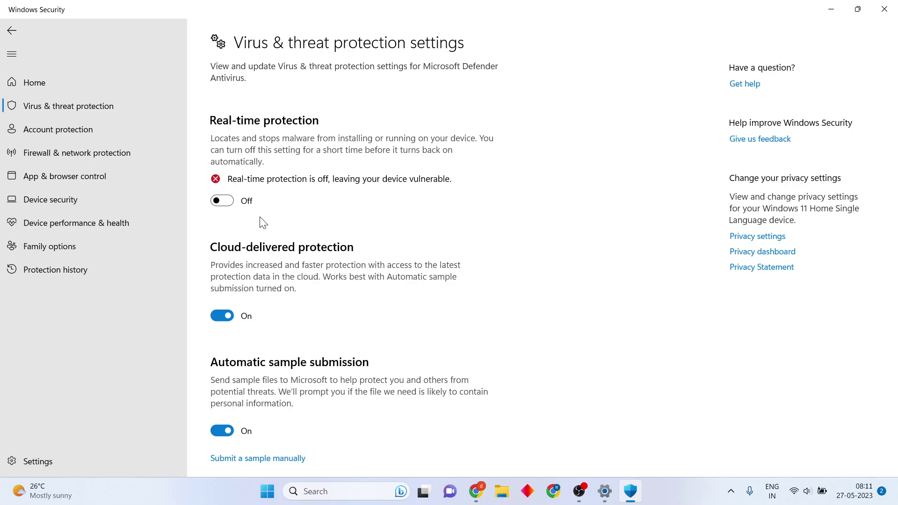
left_click(223, 201)
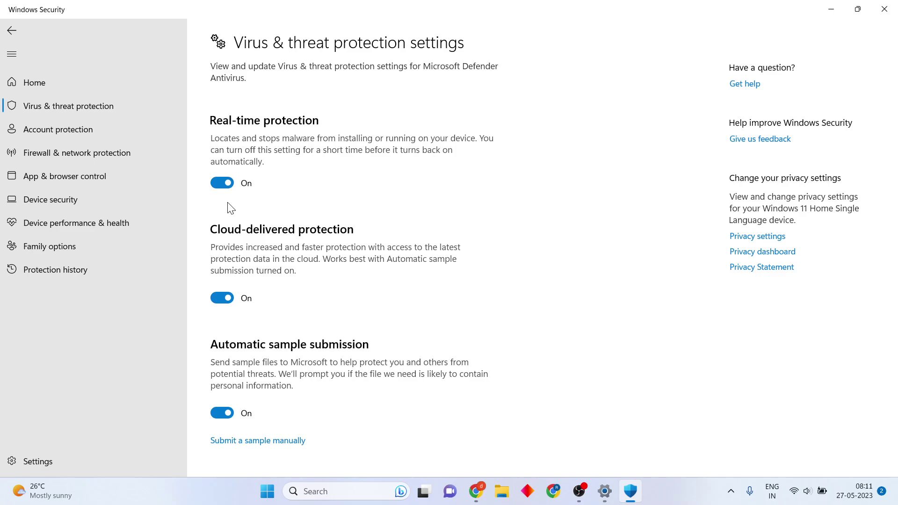
left_click(69, 150)
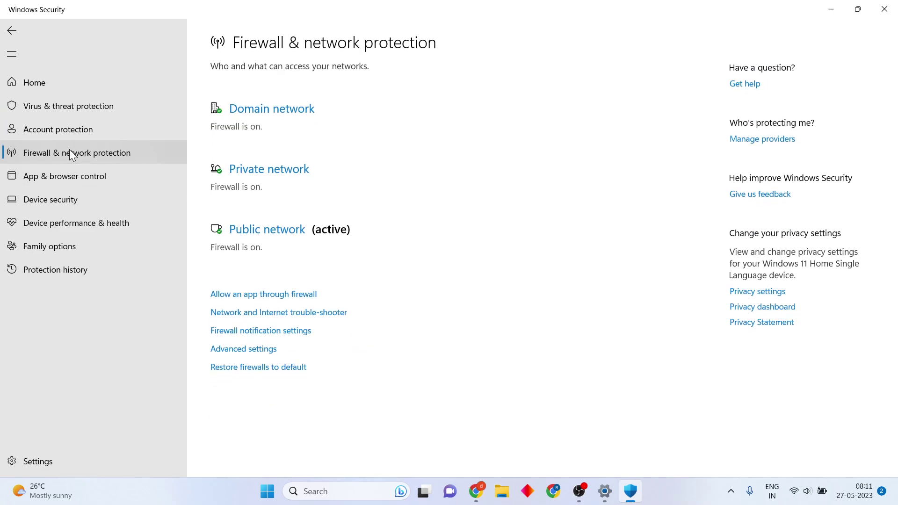
Step: Choose 'Allow an app through firewall' to show the firewall's allowed apps list
left_click(249, 294)
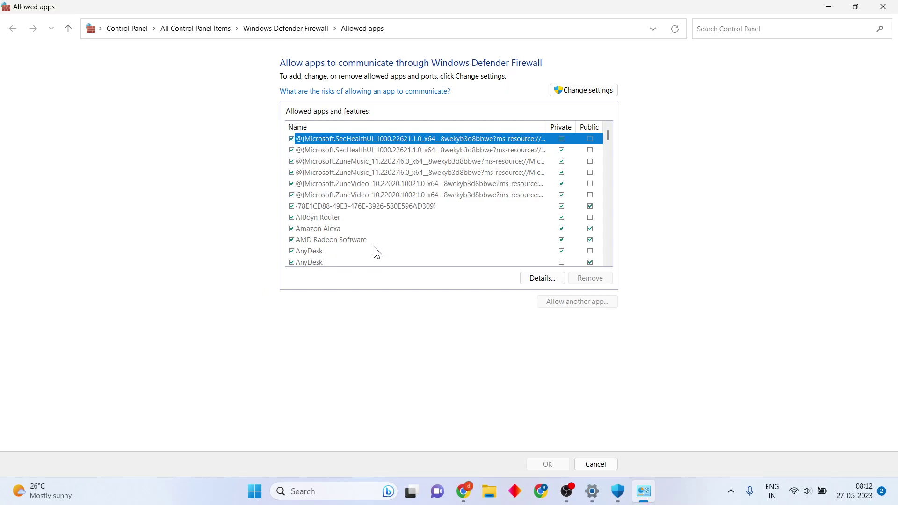
Step: Unlock the allowed apps list with Change settings and start 'Allow another app...'
left_click(565, 93)
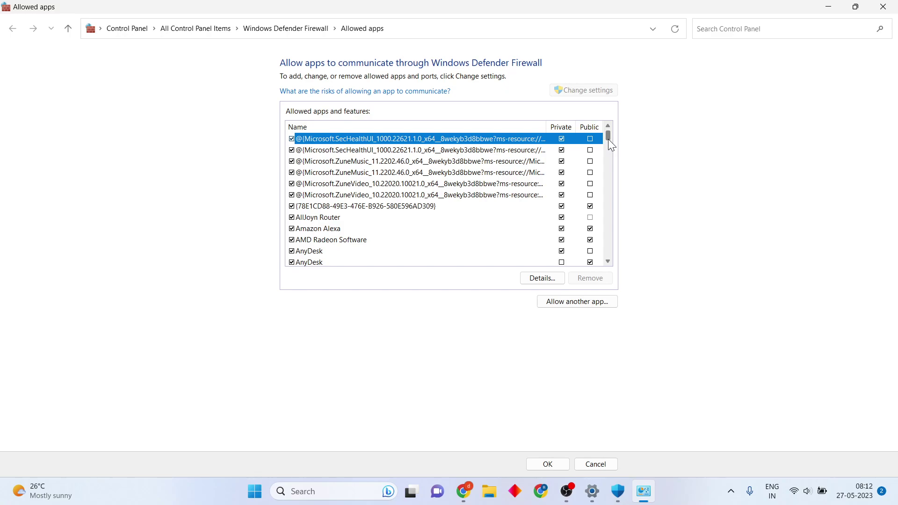
left_click_drag(608, 140, 609, 169)
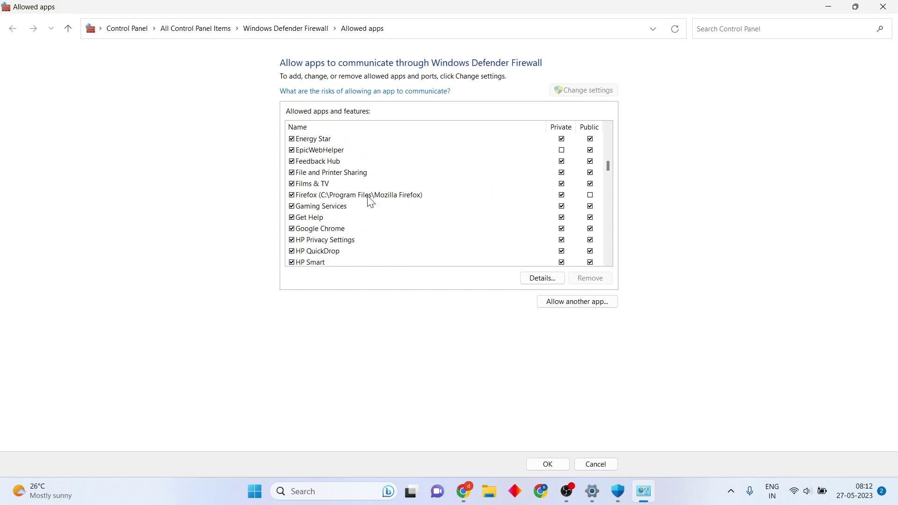
left_click(574, 305)
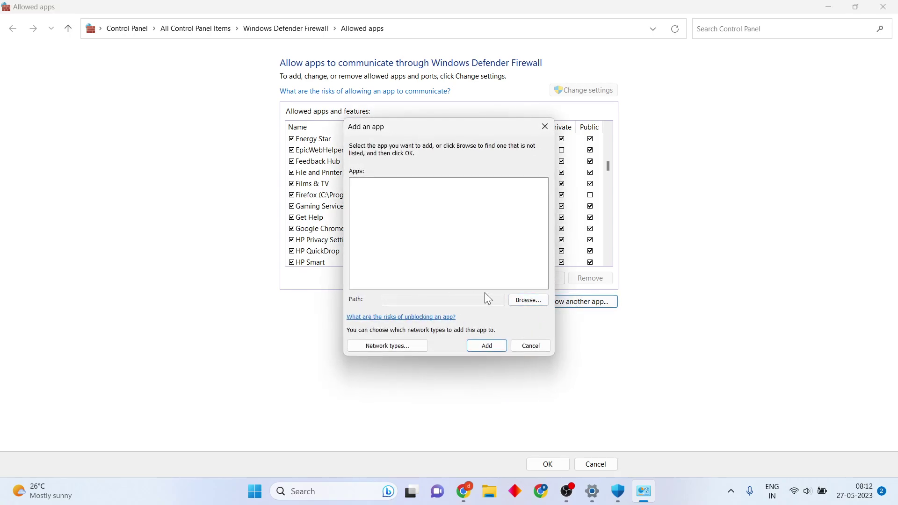
Step: Browse to D:\Fortnite\FortniteGame\Binaries\Win64, pick FortniteLauncher and add it to the list
left_click(540, 299)
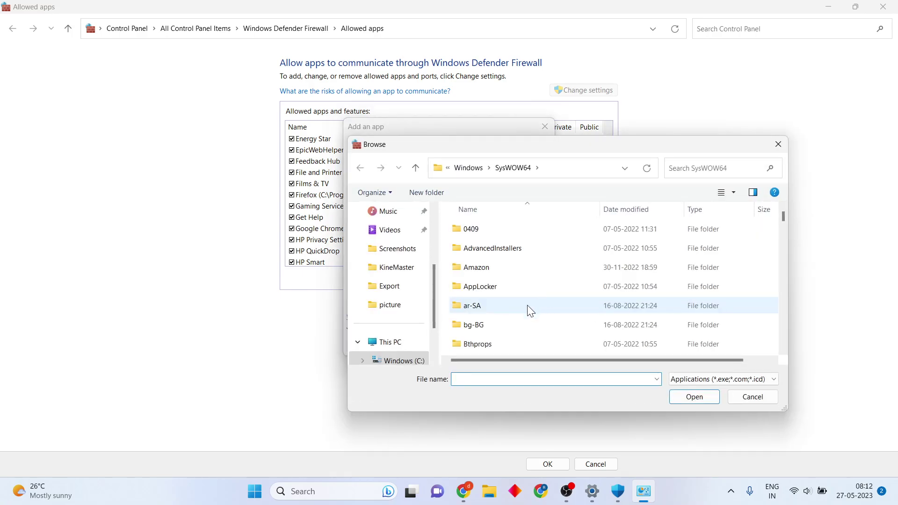
left_click(433, 347)
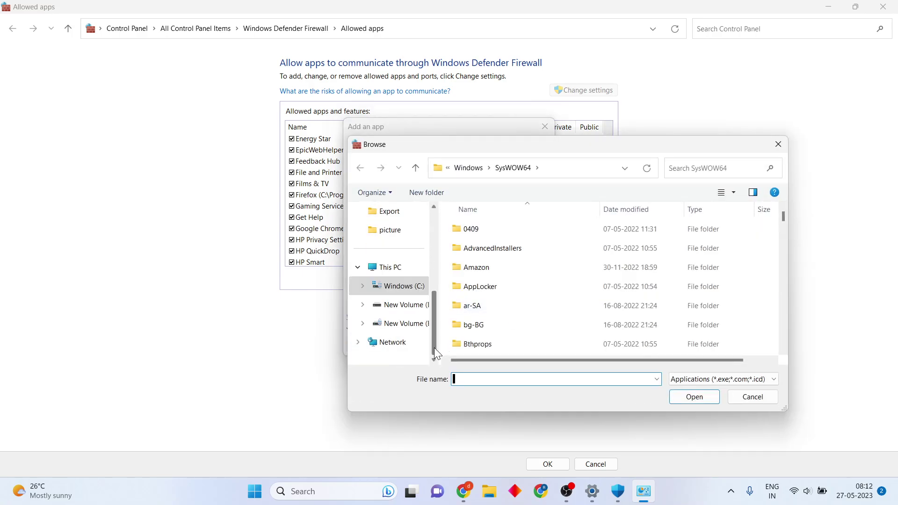
left_click(422, 306)
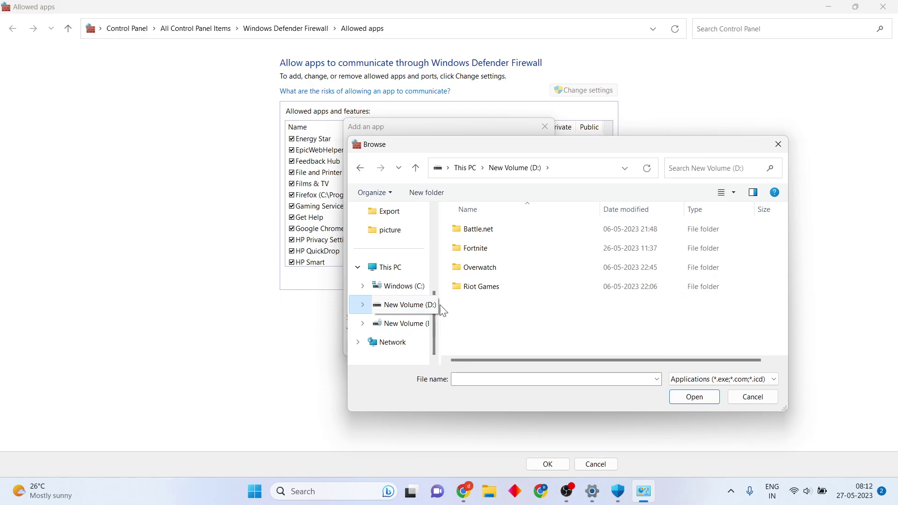
double_click(487, 246)
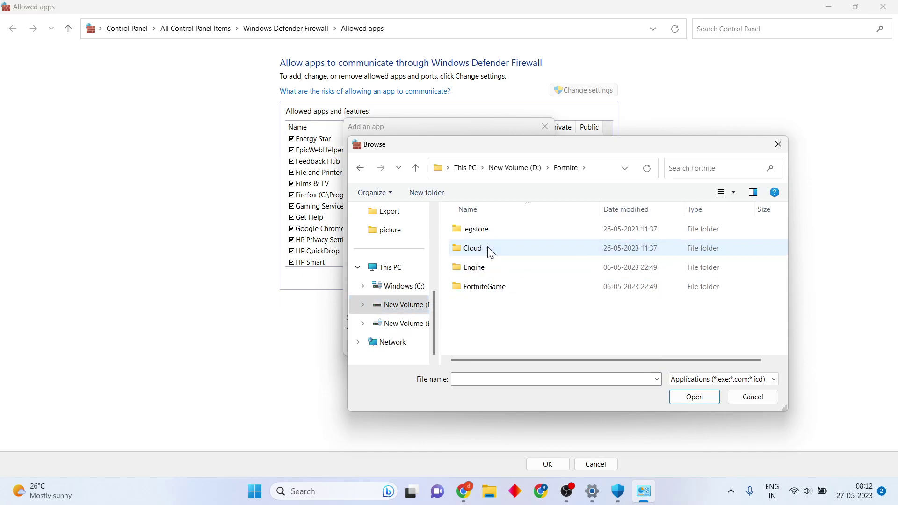
double_click(492, 286)
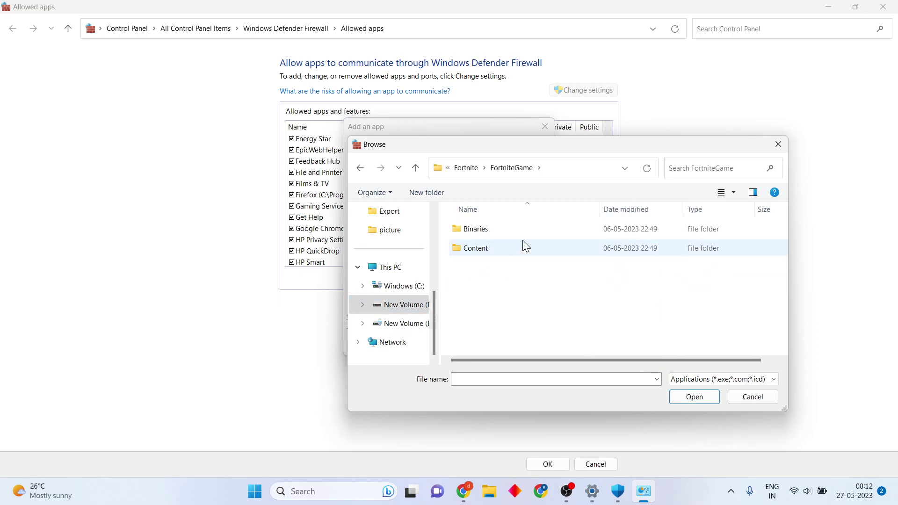
double_click(520, 232)
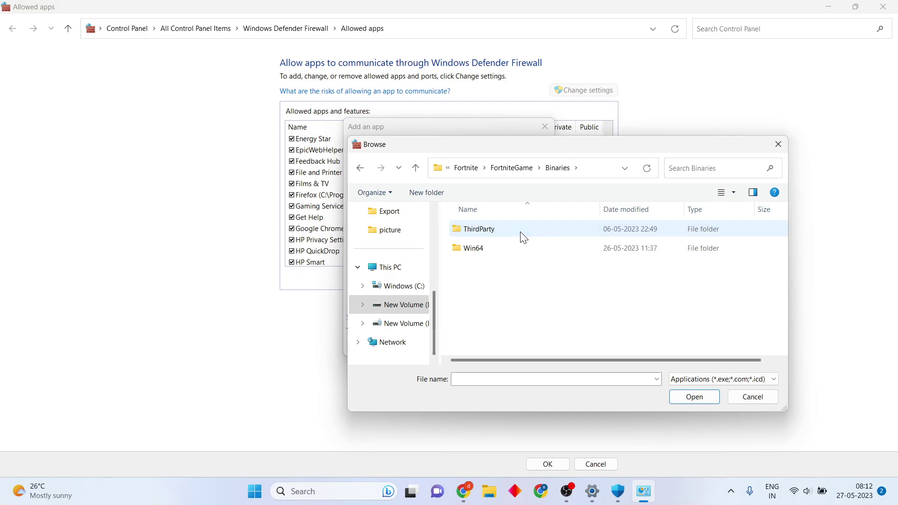
double_click(517, 244)
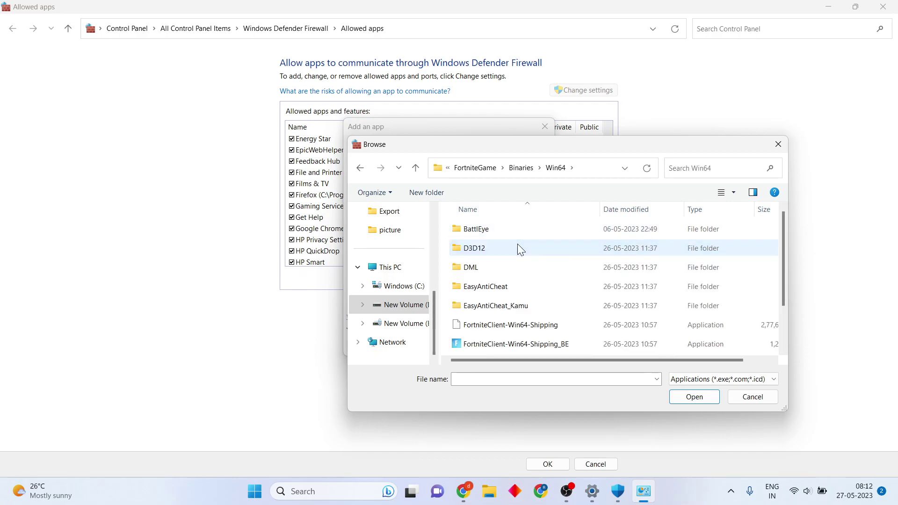
scroll(518, 260, "down", 1)
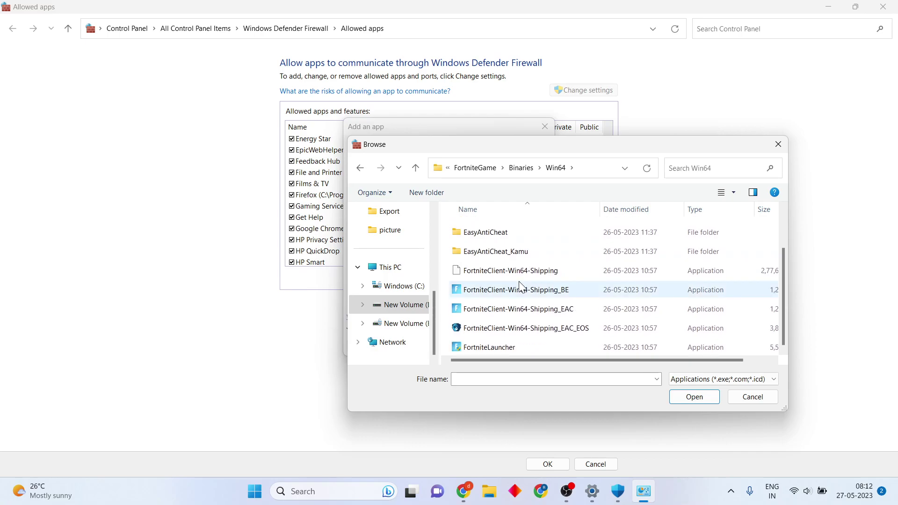
left_click(524, 348)
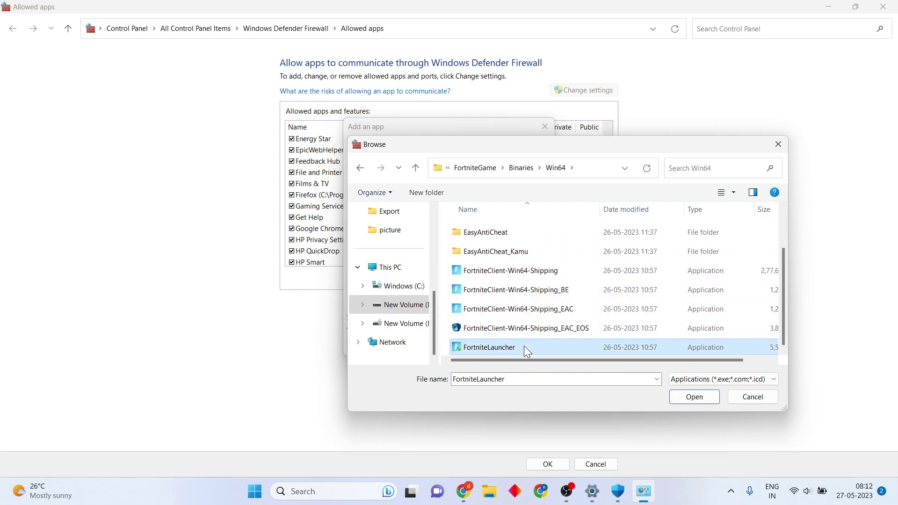
left_click(694, 396)
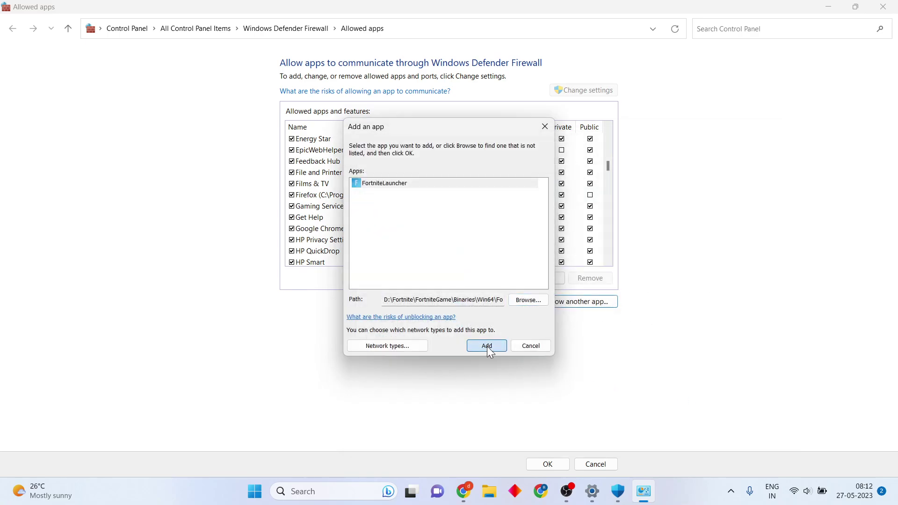
left_click(487, 346)
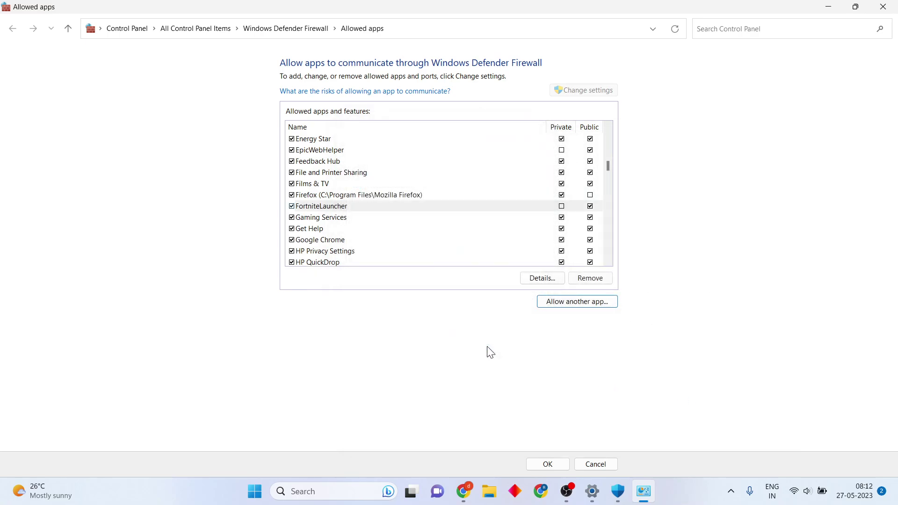
Step: Allow FortniteLauncher on Private and Public networks and save with OK
left_click(562, 207)
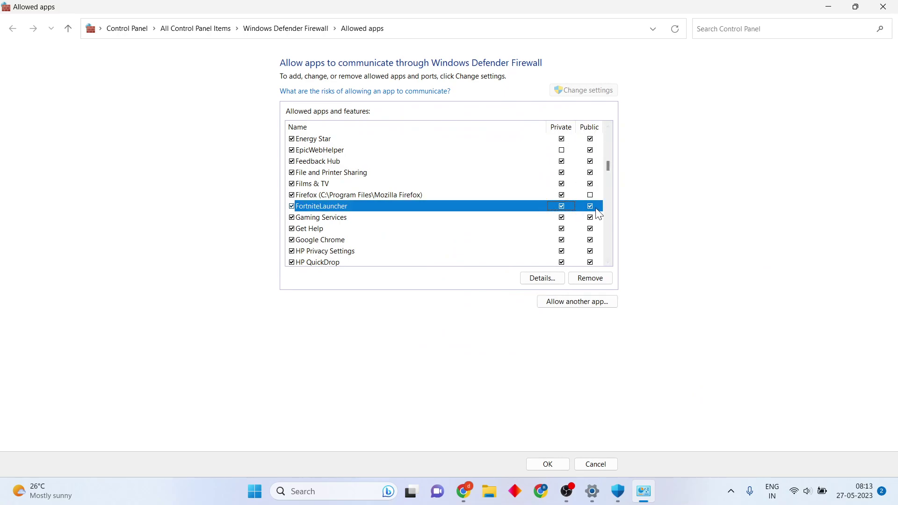
left_click(548, 463)
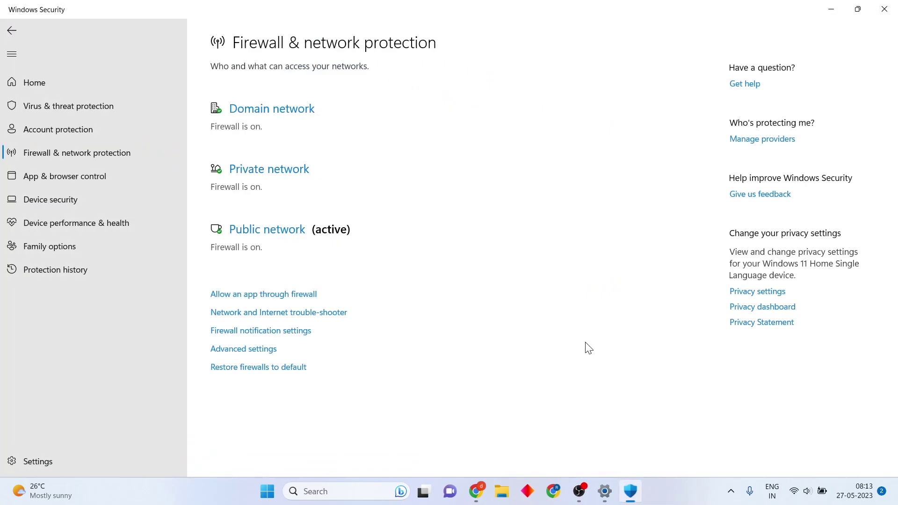
Step: Close both the Windows Security and Settings windows to get back to the desktop
left_click(884, 9)
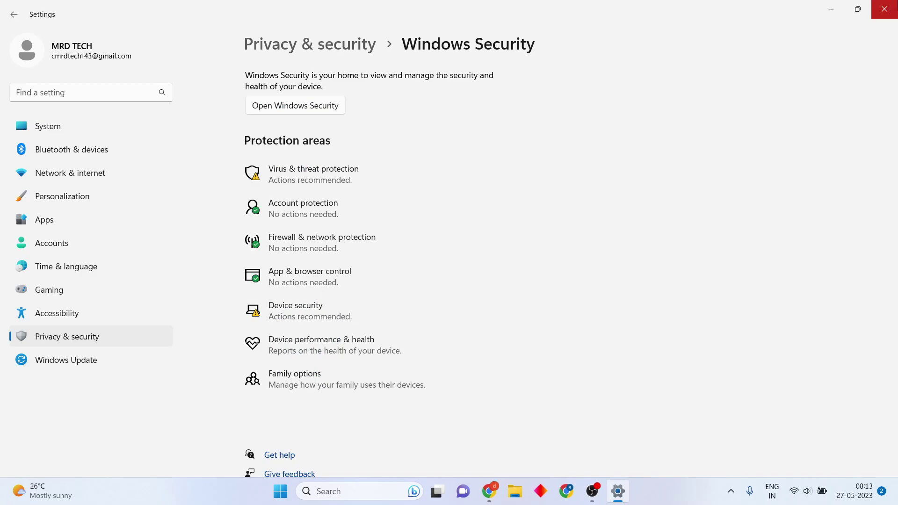
left_click(884, 9)
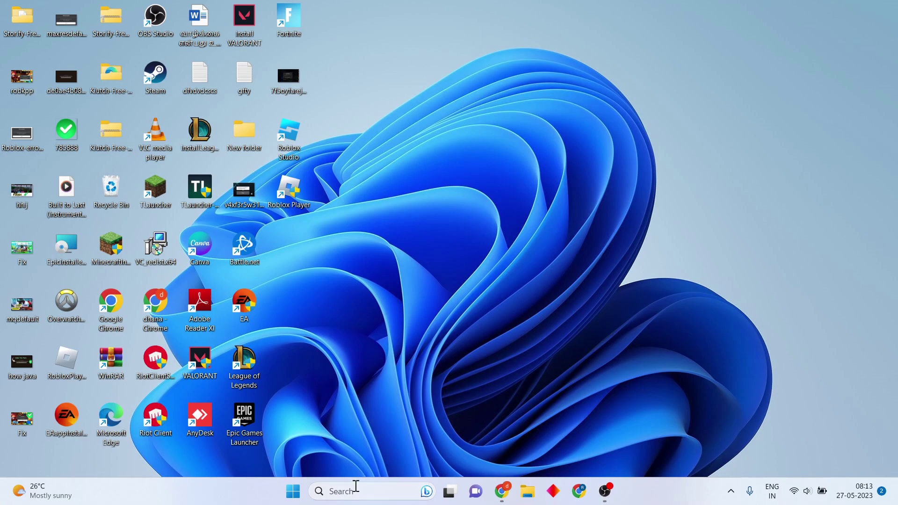
Step: Reopen Settings from taskbar search and go to Apps › Installed apps
left_click(354, 494)
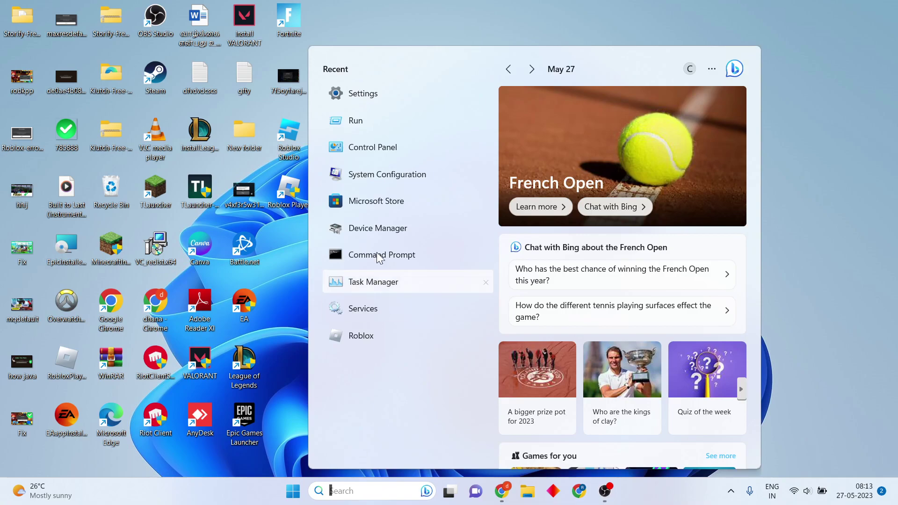
left_click(373, 94)
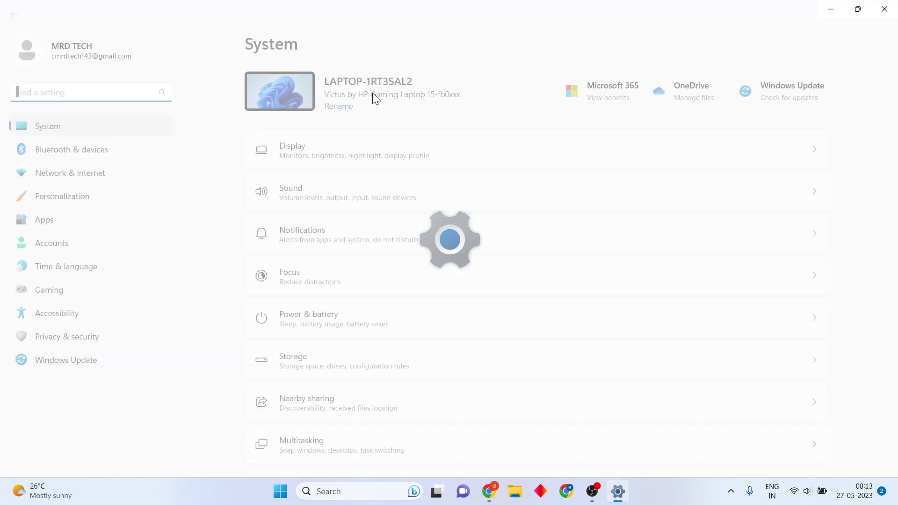
left_click(98, 226)
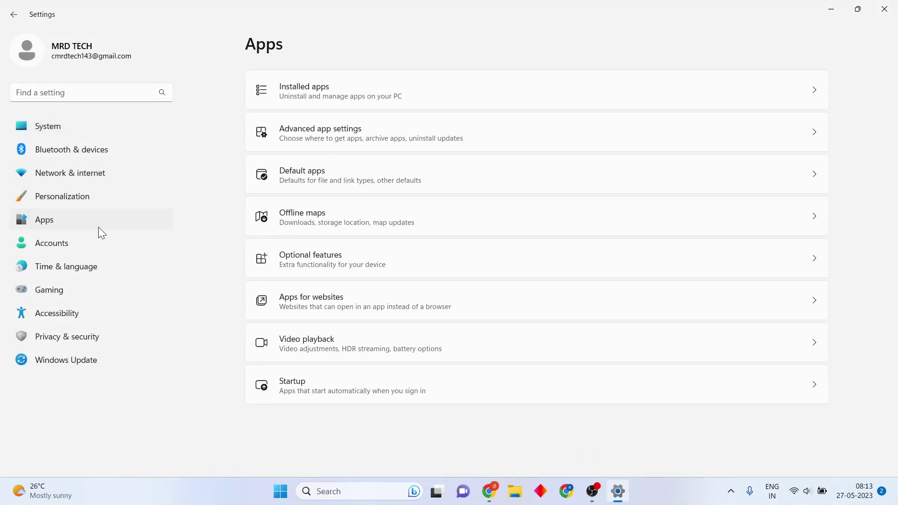
left_click(378, 88)
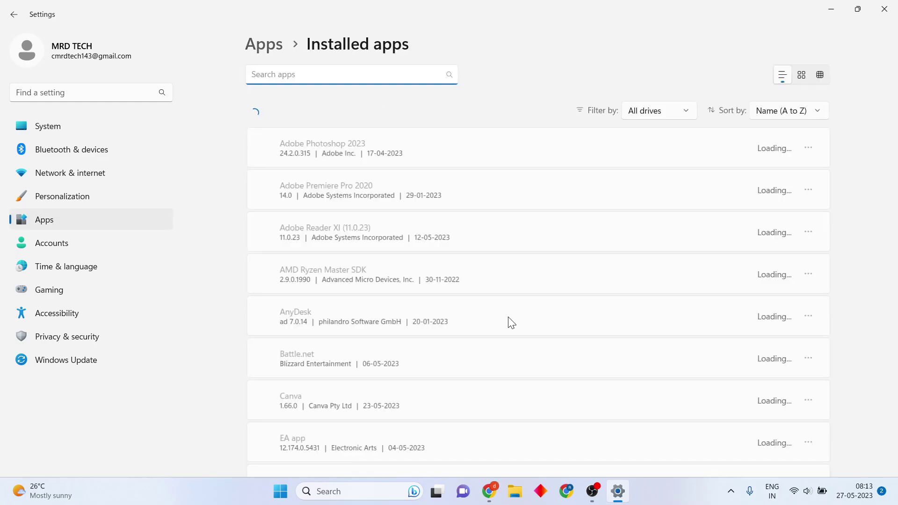
Step: Look through the installed apps, such as Epic Games Launcher at 236 MB, then close Settings
scroll(511, 321, "down", 15)
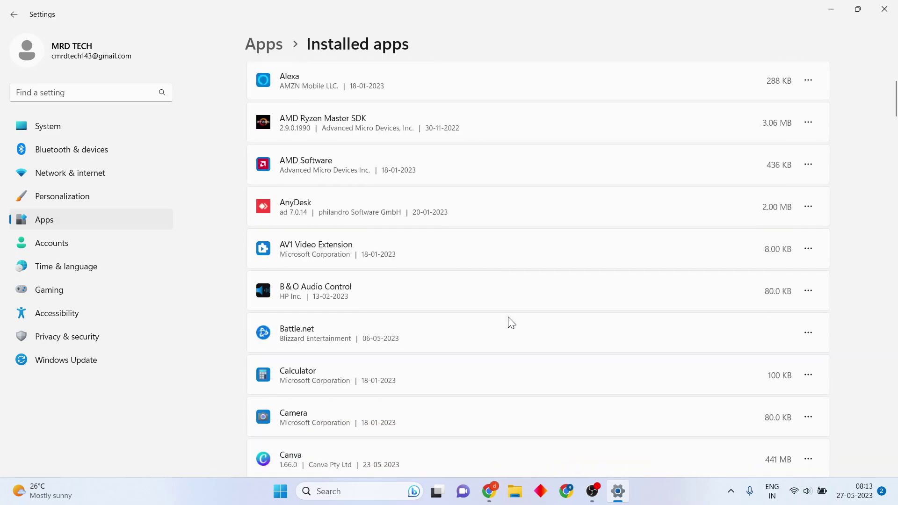
scroll(510, 321, "down", 4)
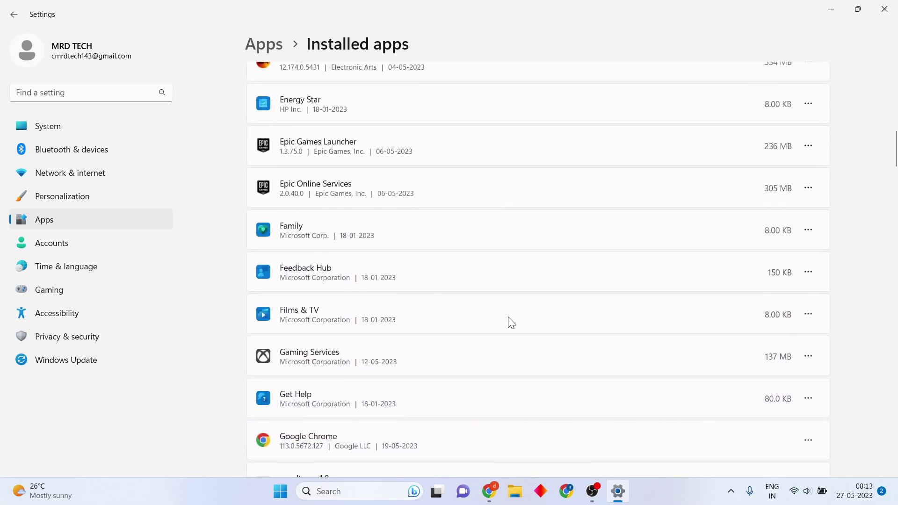
scroll(510, 322, "up", 2)
scroll(511, 321, "up", 1)
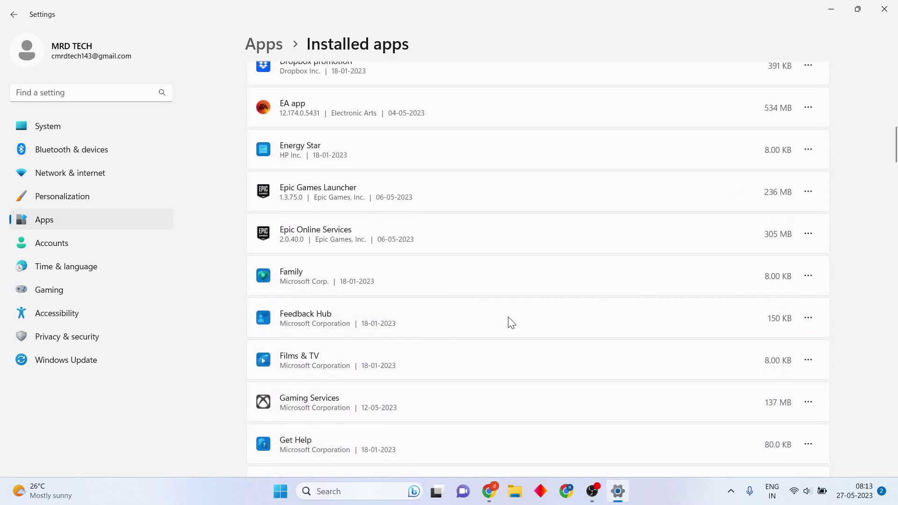
scroll(511, 322, "down", 3)
scroll(510, 322, "down", 1)
scroll(511, 321, "up", 3)
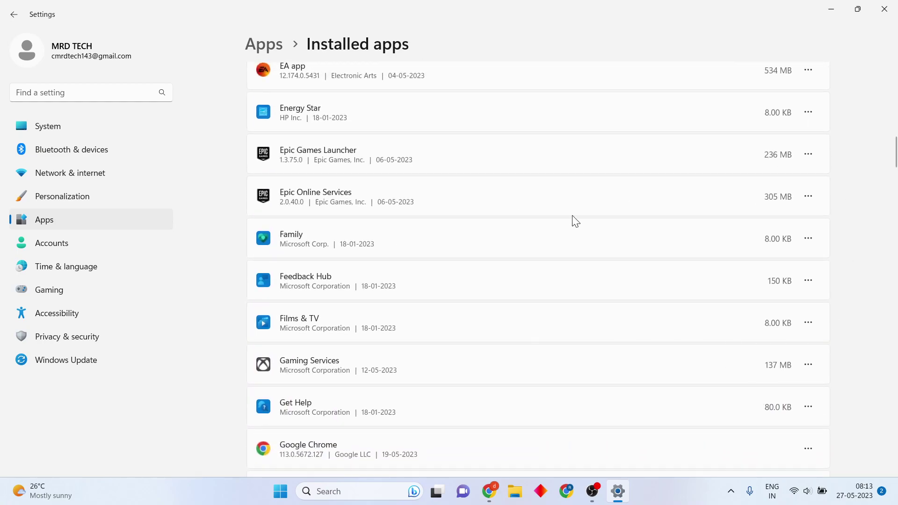
scroll(443, 183, "up", 8)
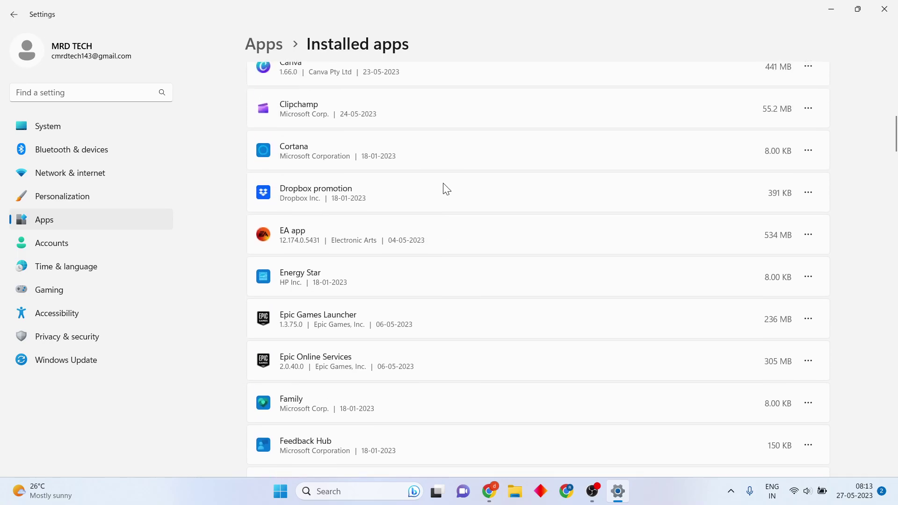
scroll(444, 184, "down", 17)
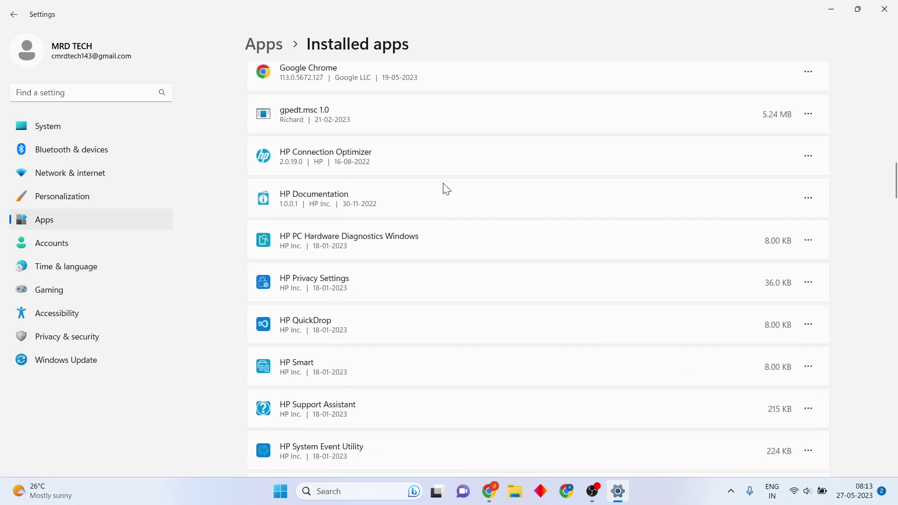
scroll(594, 231, "up", 17)
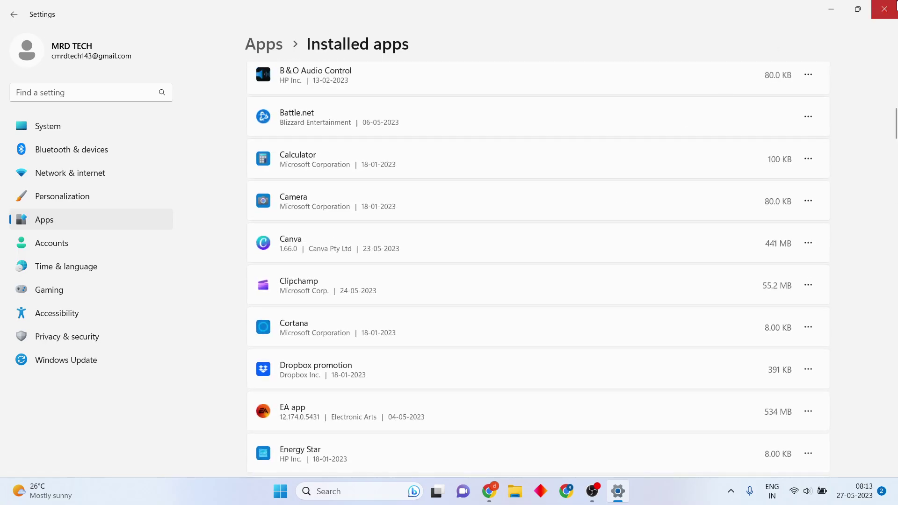
left_click(884, 9)
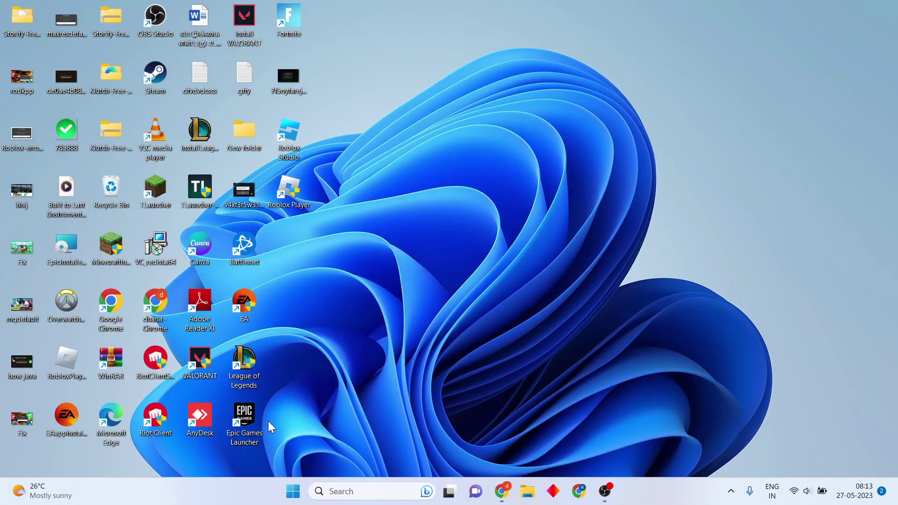